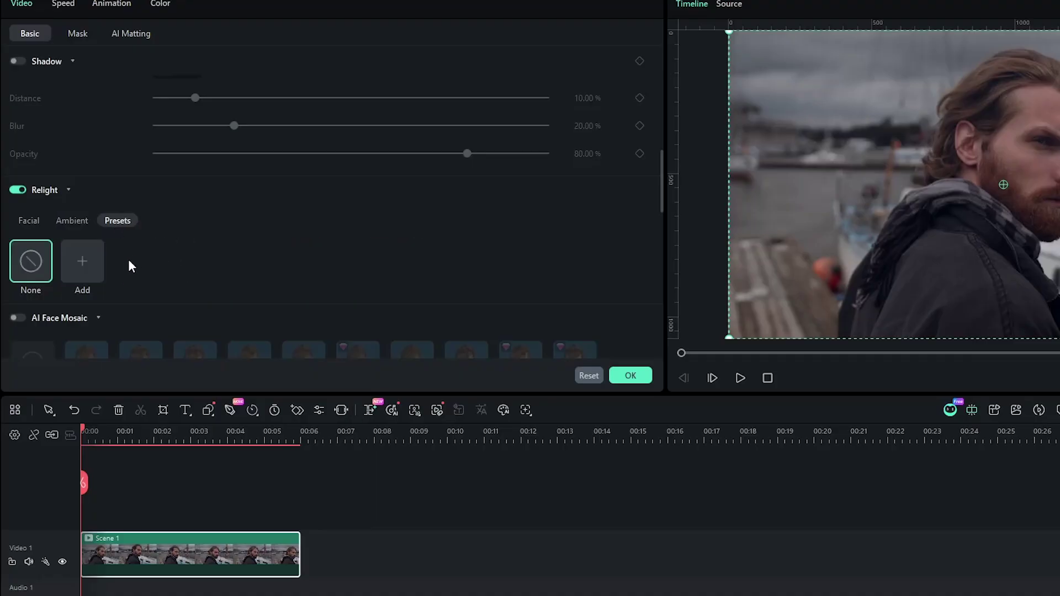
Step: Apply the warm Atmo...sure facial relight preset to the Scene 1 clip
click(30, 221)
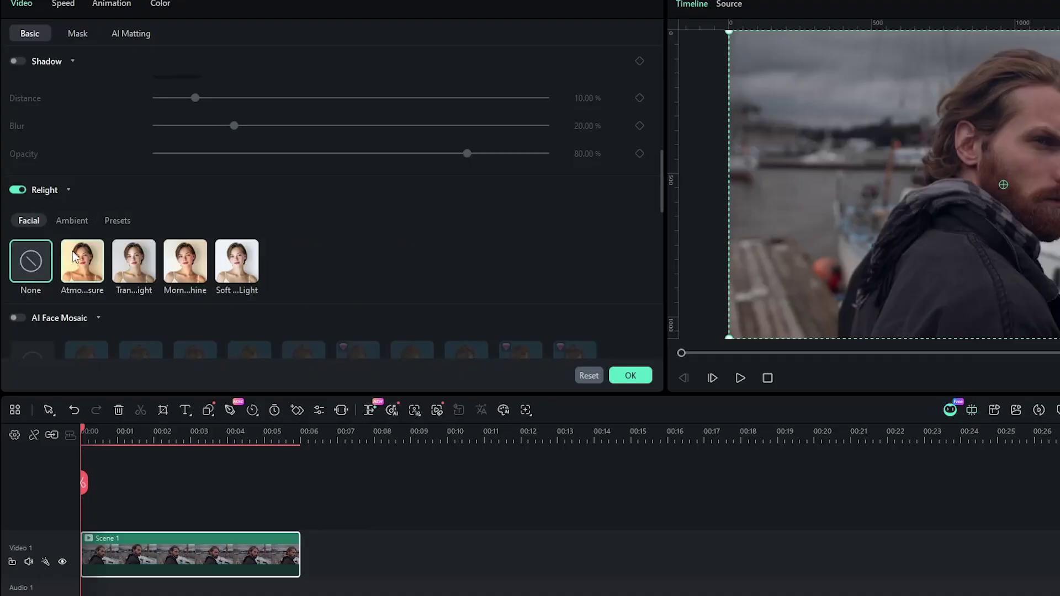
click(81, 264)
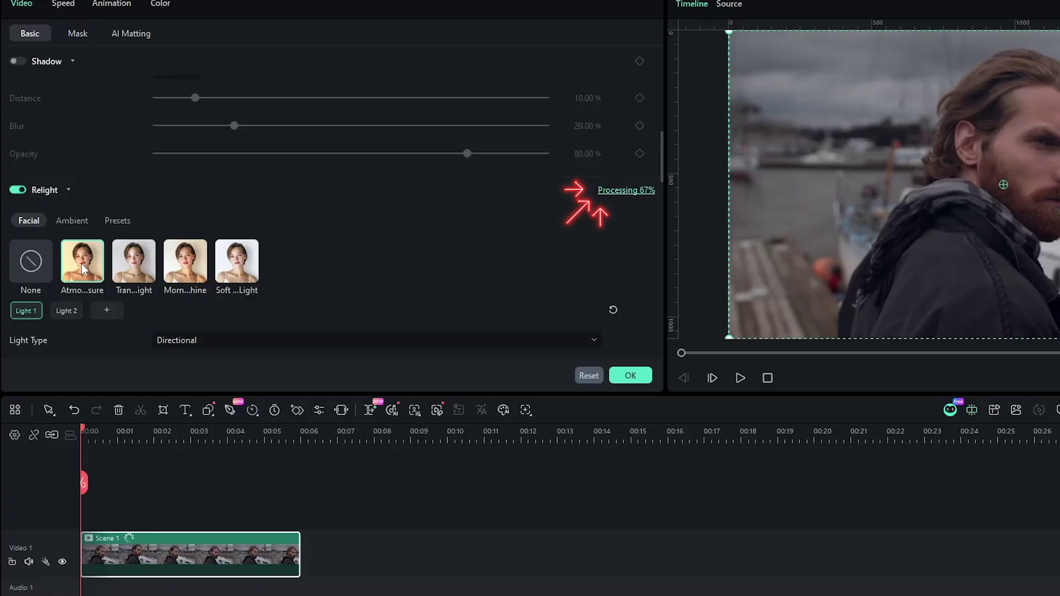
scroll(82, 263, down, 3)
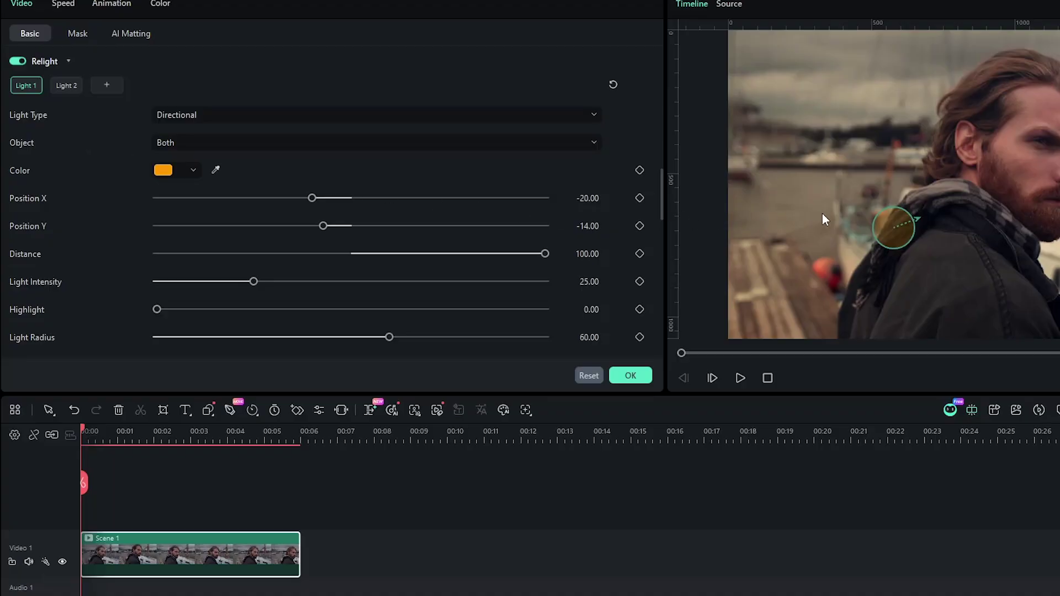
Step: Set Light 2's type to Point and move it onto the man's face, at about X 4.3 and Y 5.1
click(66, 86)
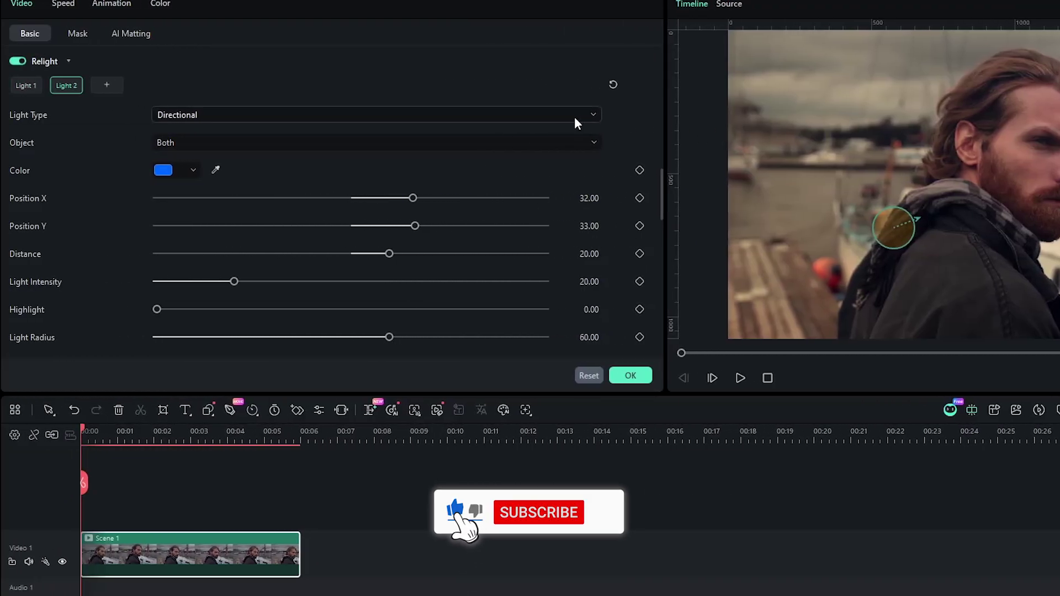
click(575, 119)
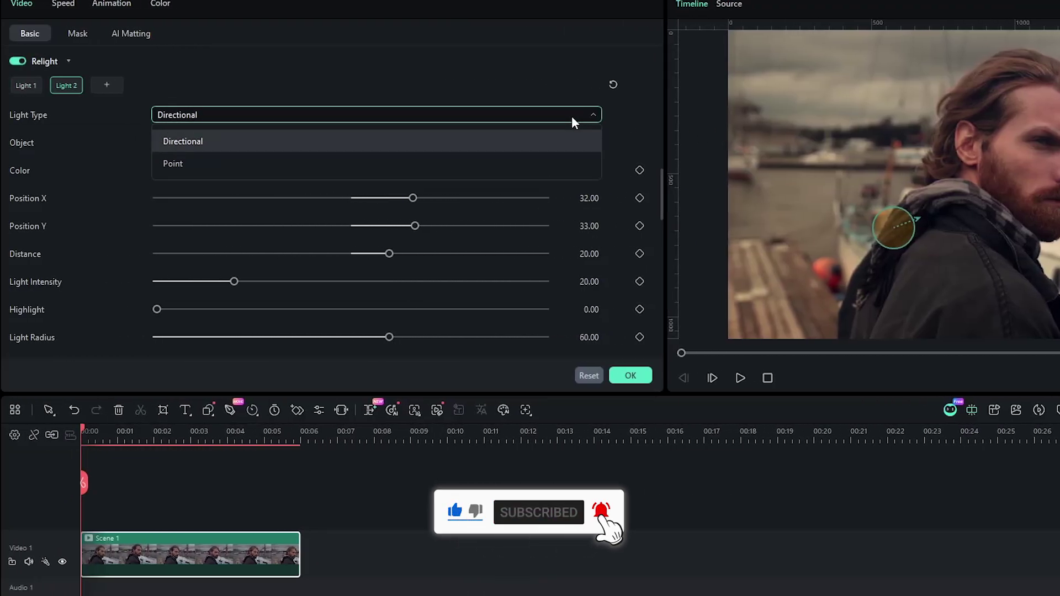
click(553, 163)
drag(1059, 103, 1059, 161)
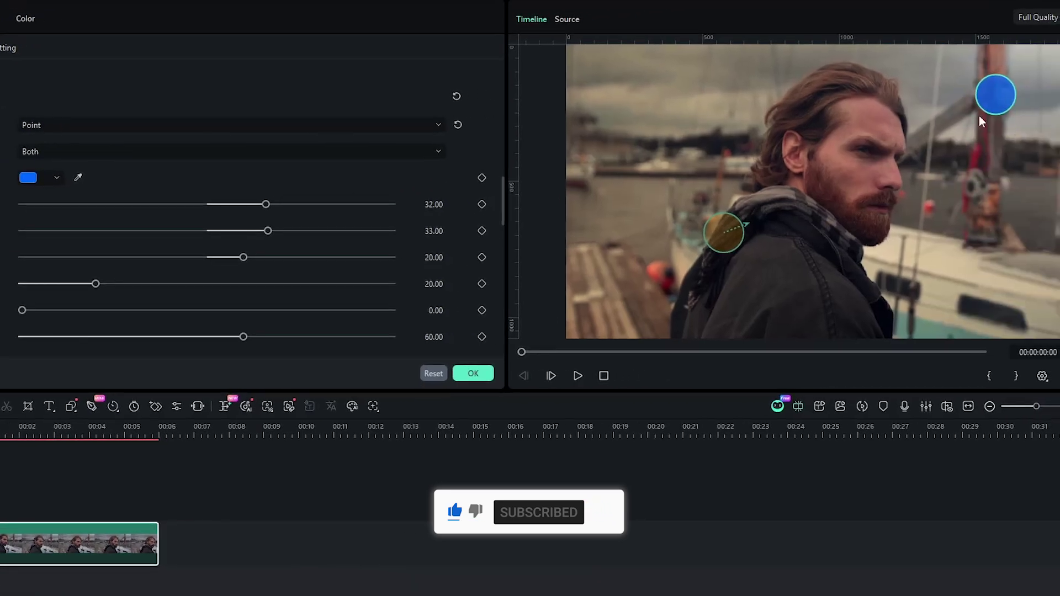
drag(902, 170, 853, 185)
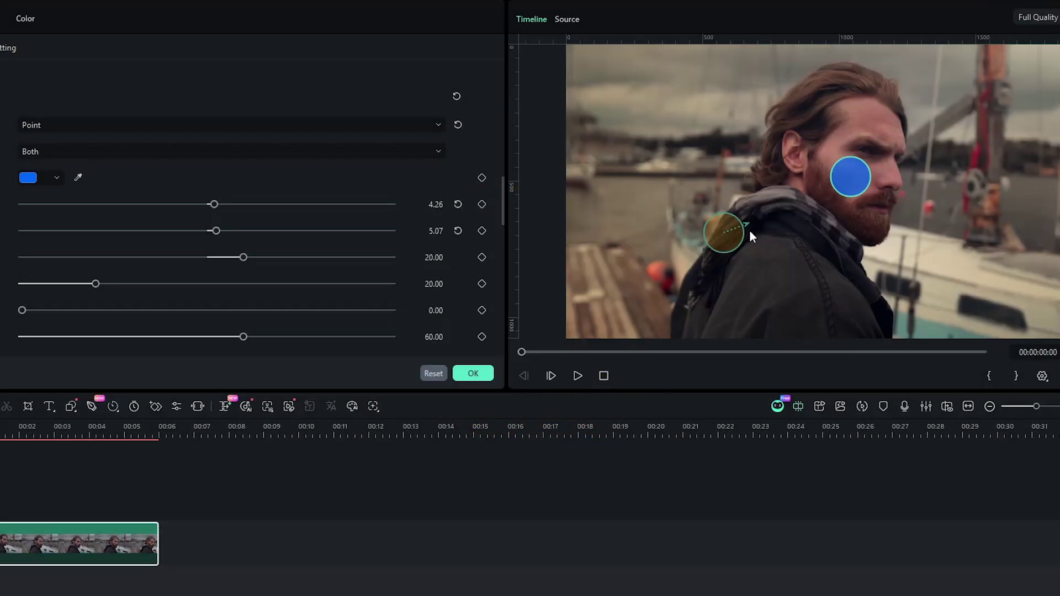
Step: Set Light 2's type to Directional and move Light 1 to the picture's lower-left corner, at about X -45 and Y -43
click(412, 123)
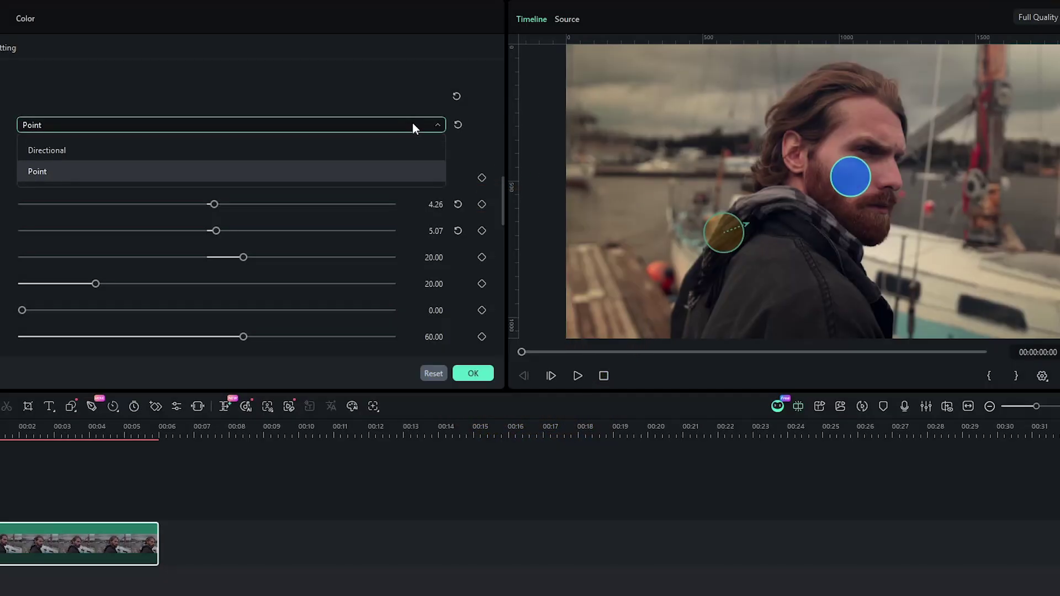
click(388, 151)
drag(870, 168, 857, 192)
drag(723, 232, 599, 323)
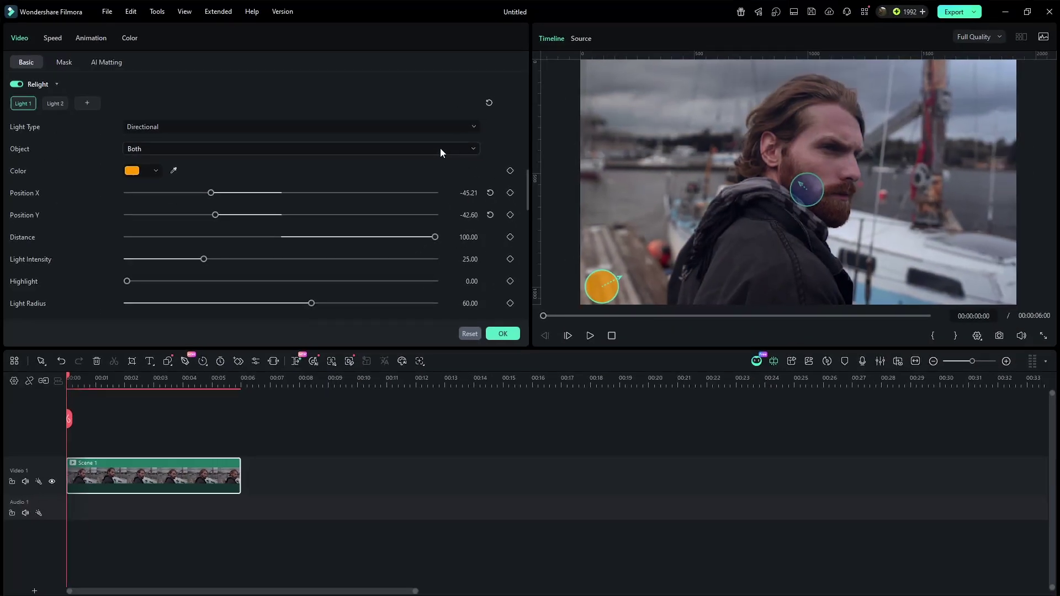
Step: Limit Light 1 to People, and move Light 2 onto the man's collar and Light 1 to about X 19, Y -46
click(398, 151)
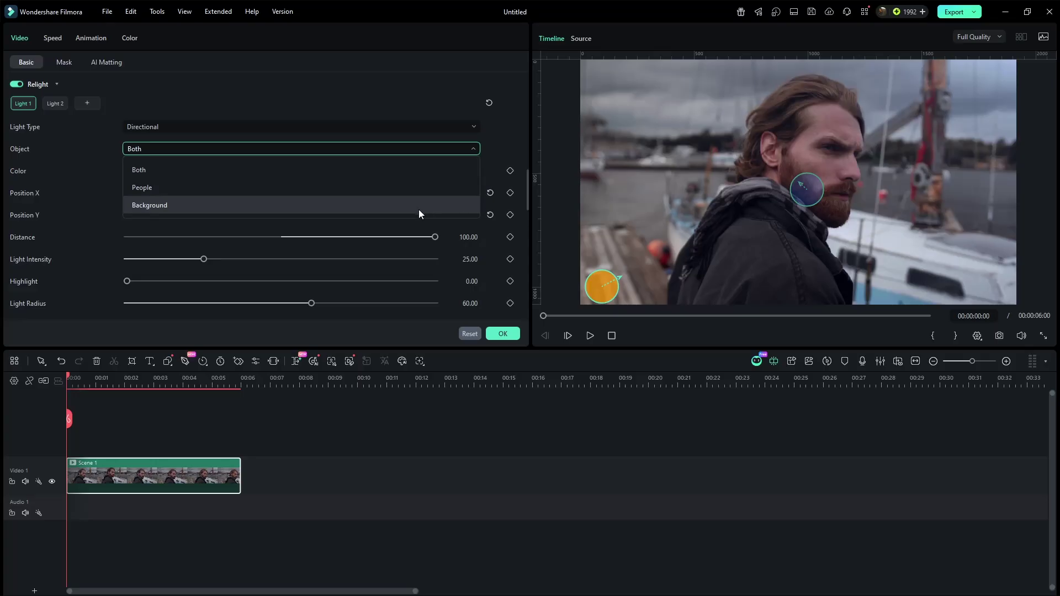
click(415, 188)
drag(805, 189, 778, 191)
drag(607, 294, 885, 301)
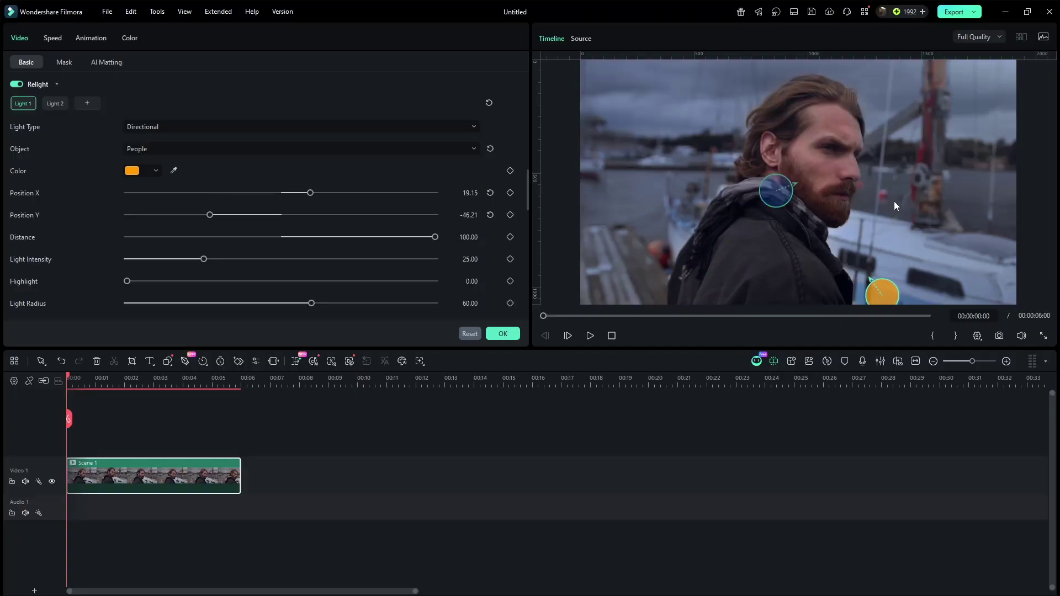
Step: Compare Light 1 on the Background object, and set its object back to People
click(469, 148)
click(434, 202)
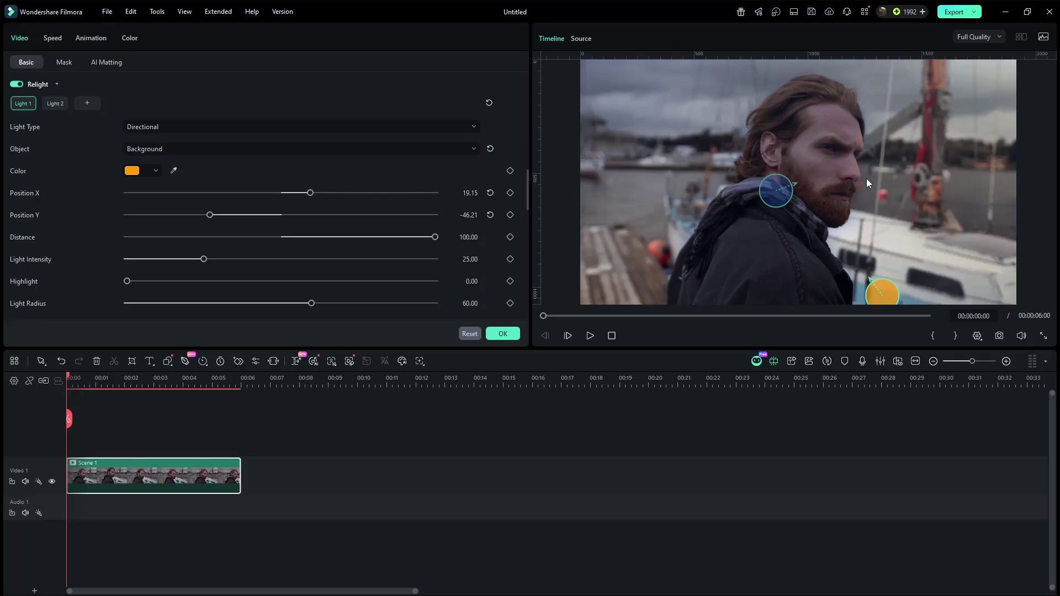
click(465, 147)
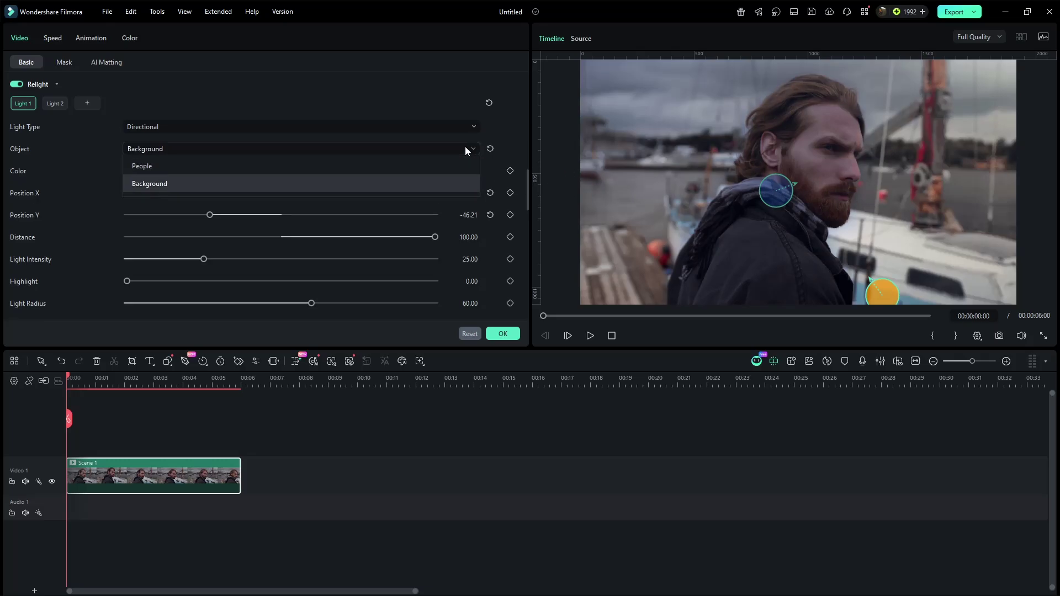
click(417, 188)
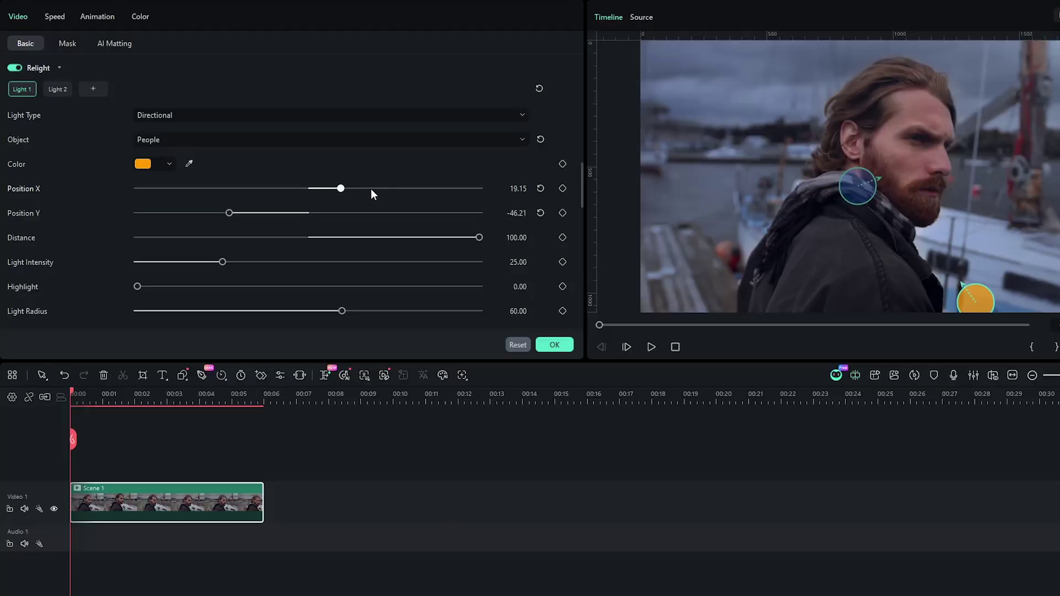
Step: Try lower Distance and Light Radius values for Light 1, and set Light Intensity to 38.70 and Intensity to 10.40
drag(479, 237, 419, 237)
drag(496, 235, 504, 236)
drag(238, 262, 269, 264)
scroll(516, 290, down, 2)
drag(338, 253, 301, 254)
click(540, 253)
drag(206, 278, 171, 289)
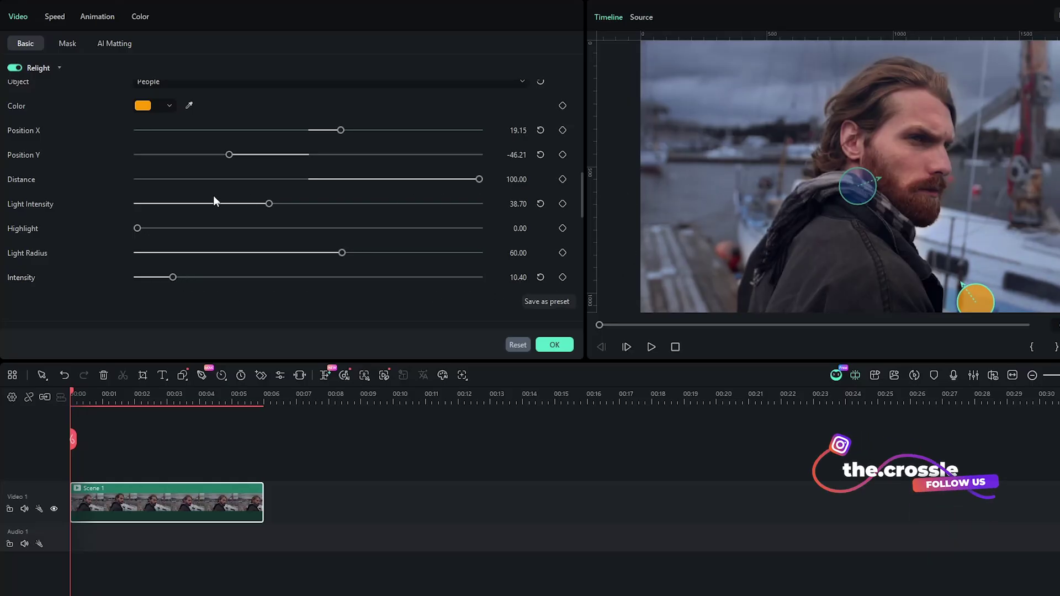
Step: Compare the clip with Relight off and on, and play the first seconds of the relit clip
click(19, 66)
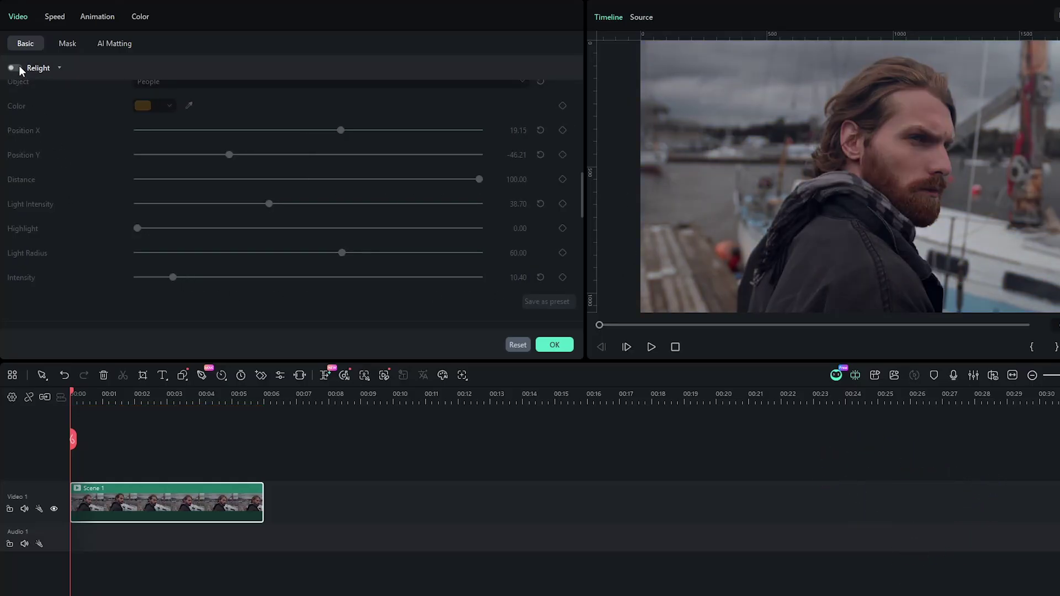
click(19, 67)
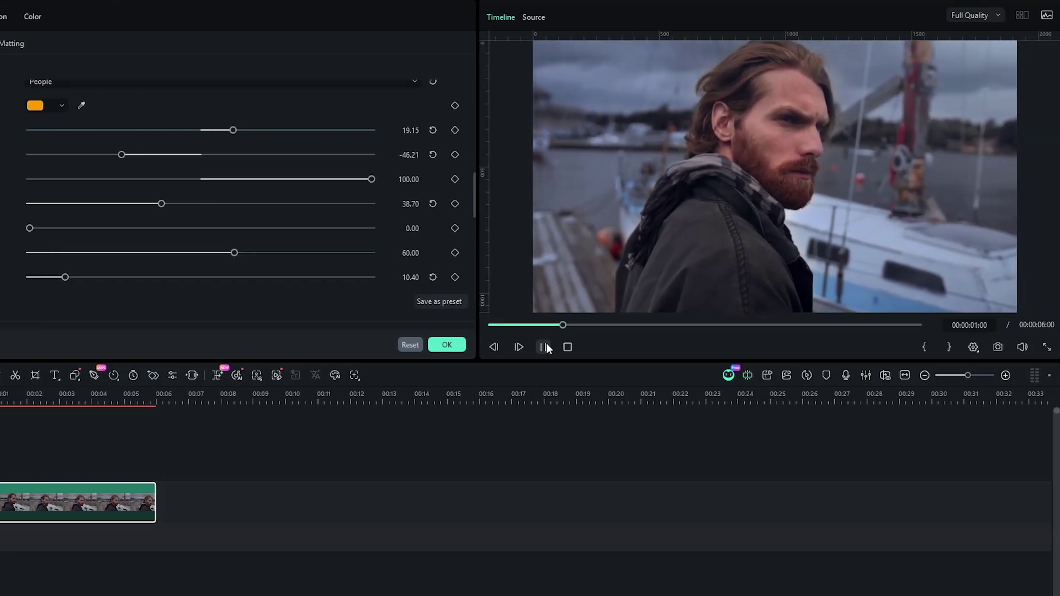
click(546, 346)
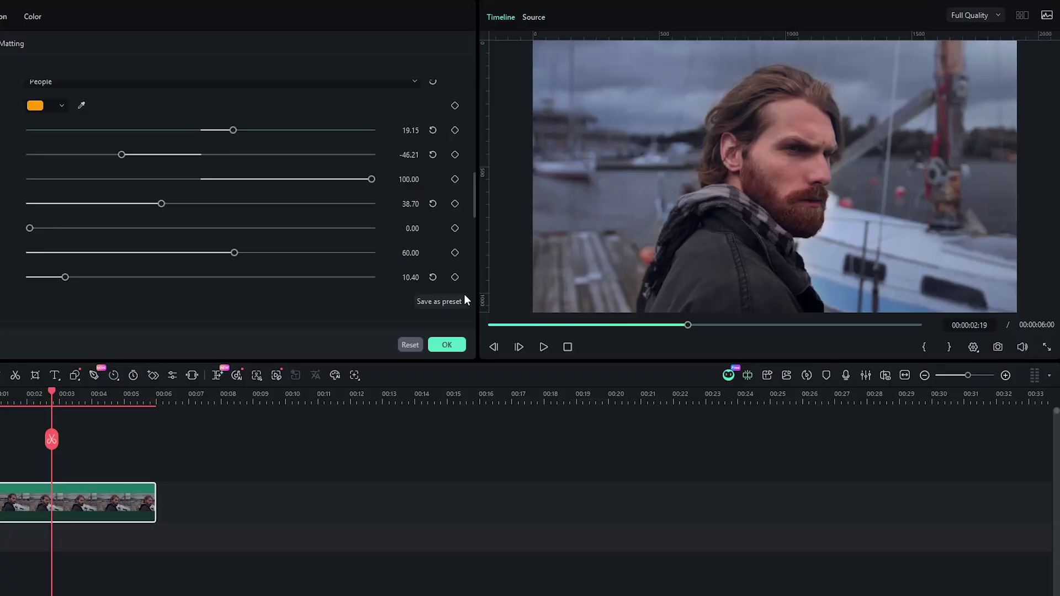
Step: Save the current lighting setup as a preset named "For Character"
click(464, 300)
text(For Character)
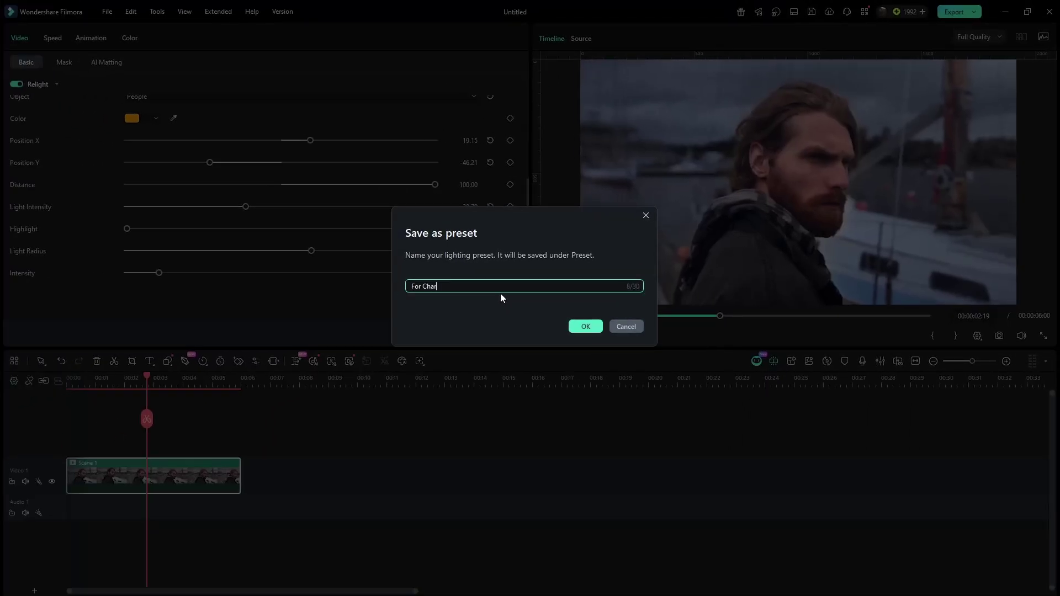
click(575, 327)
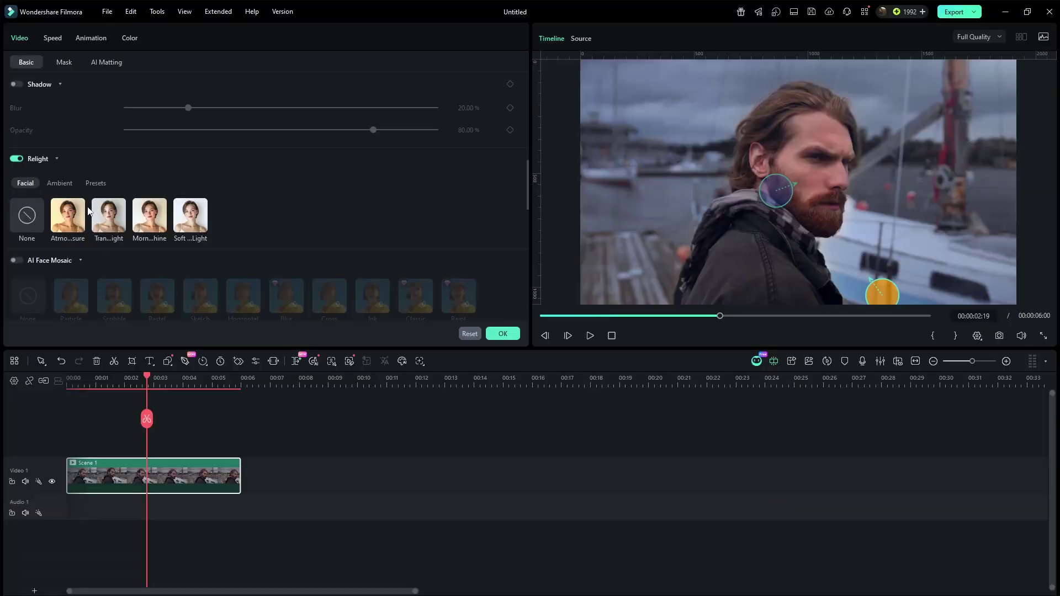
Step: Preview the Tran...ight and Morn...hine facial presets, apply Soft ...Light, and compare it with Relight off
click(109, 221)
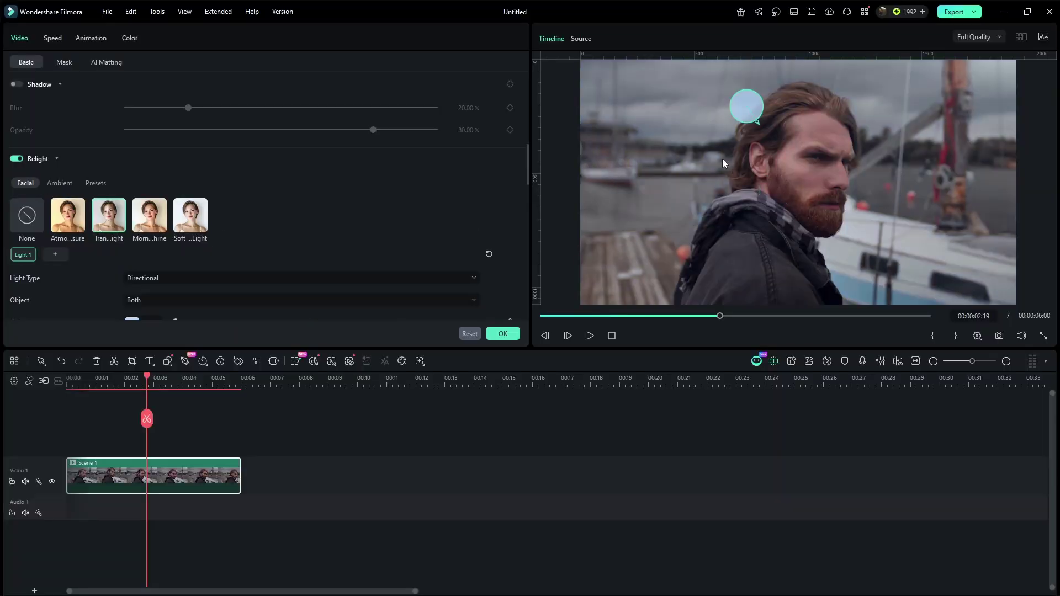
click(146, 215)
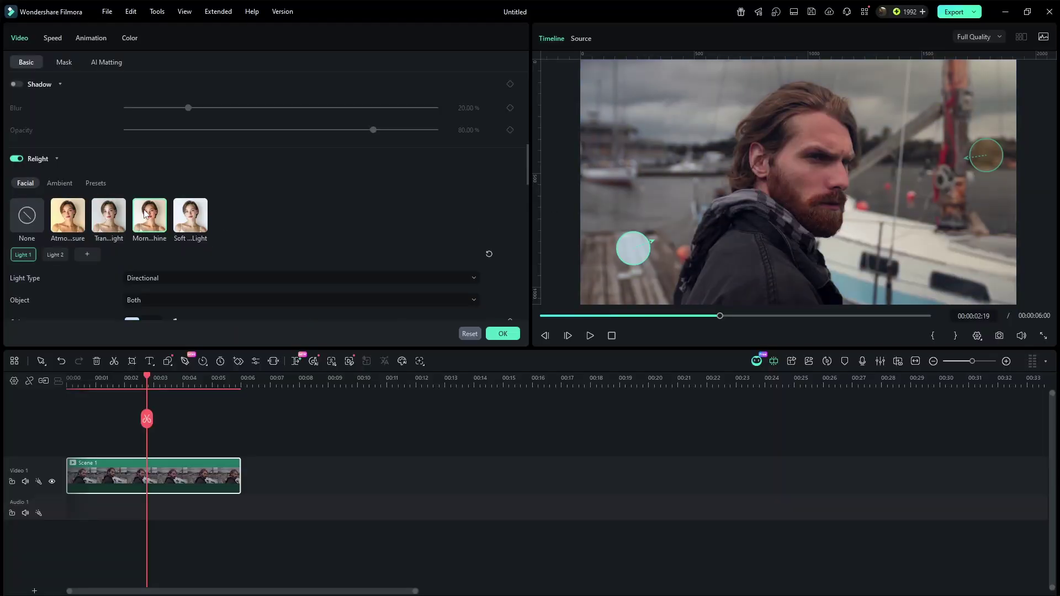
click(187, 219)
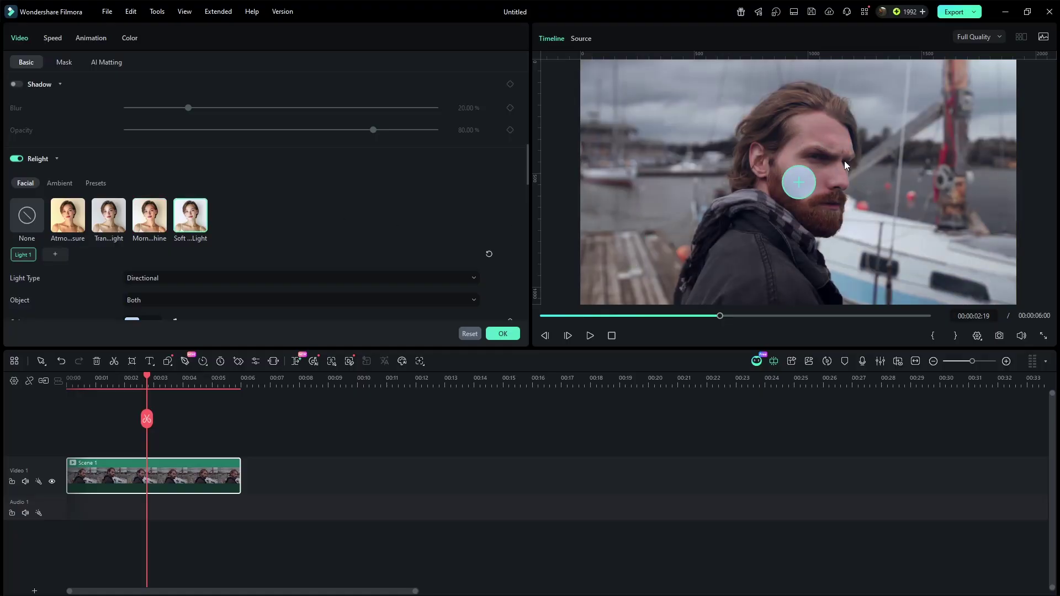
click(17, 160)
click(17, 159)
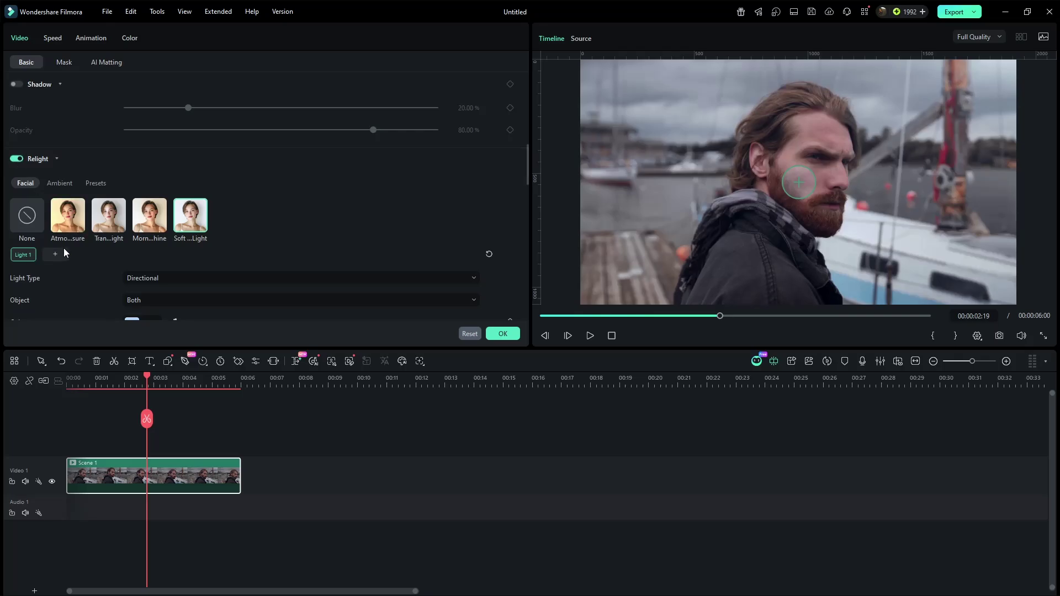
Step: Add a second light to the Soft ...Light preset and set its color to pale mint #DFFFF7
click(56, 254)
scroll(316, 238, down, 1)
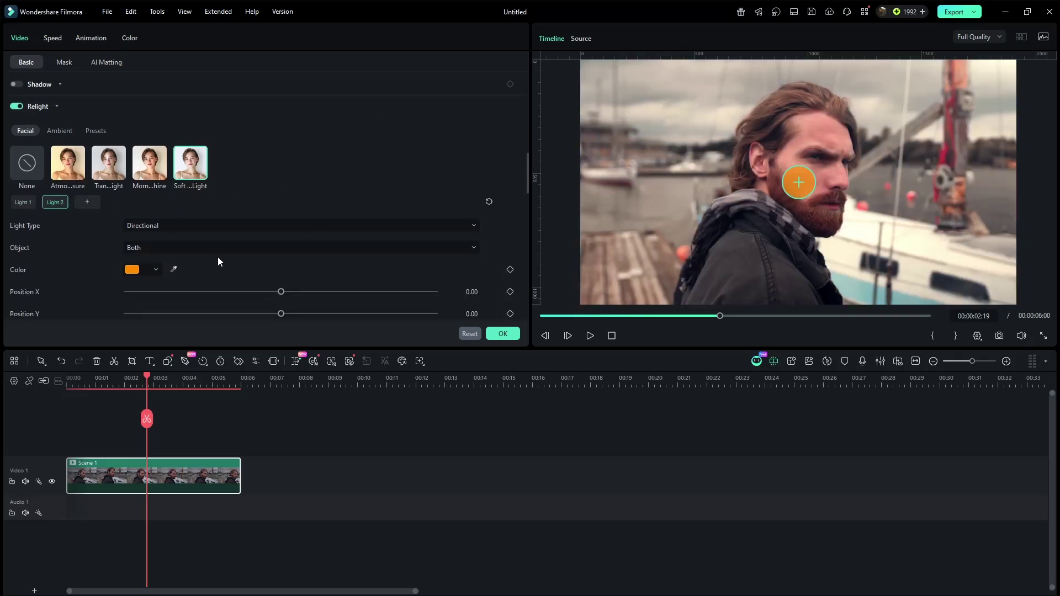
click(155, 270)
click(145, 434)
drag(102, 292, 92, 287)
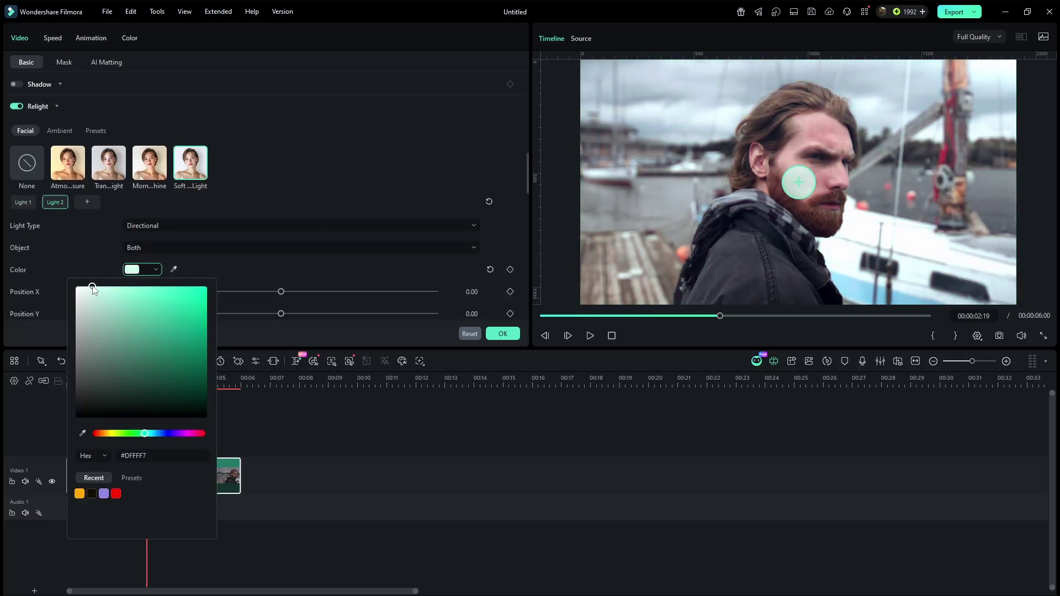
click(247, 263)
Step: Move Light 2 to the picture's lower-right corner, at about X 42 and Y -45, and adjust its light settings
drag(808, 186, 981, 291)
scroll(428, 263, down, 5)
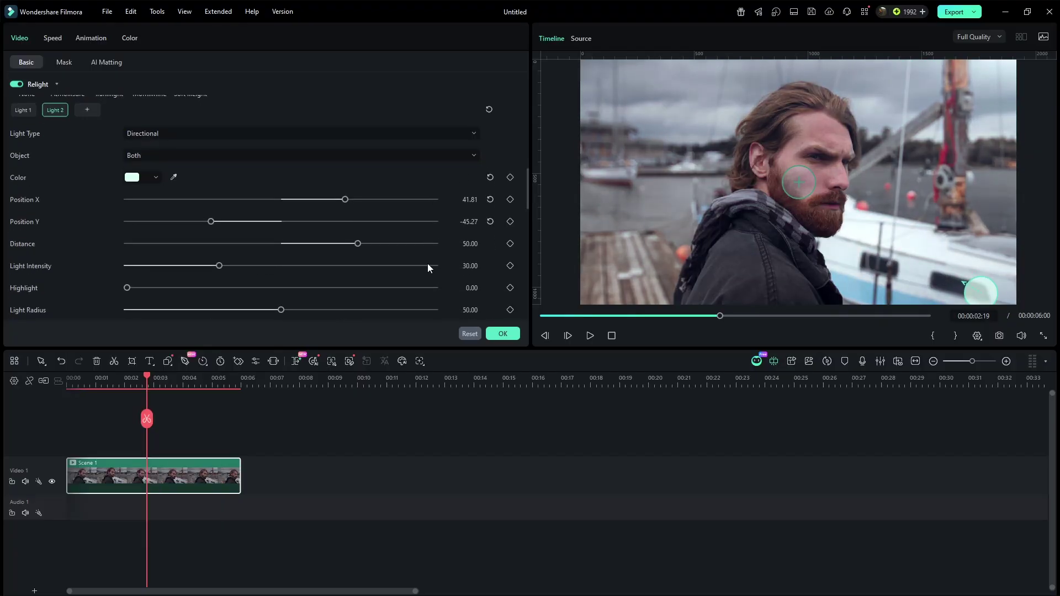
mouse_move(126, 267)
mouse_down()
mouse_move(185, 268)
mouse_move(146, 267)
mouse_up()
drag(270, 246, 248, 252)
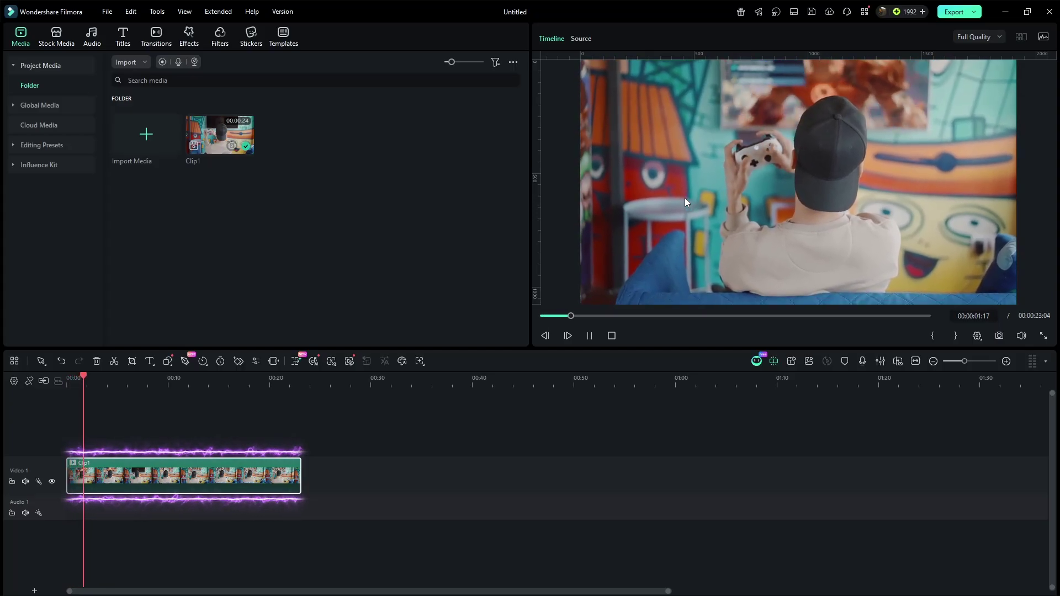
Step: Enable Relight on Clip1 and apply the Red ...ting ambient preset
key(space)
double_click(227, 479)
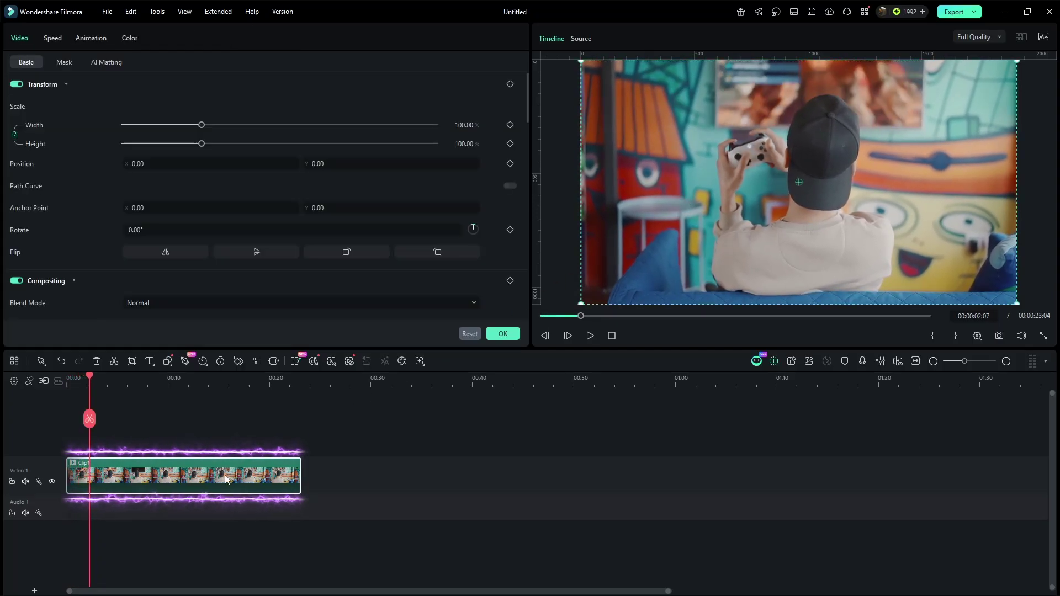
scroll(101, 204, down, 10)
click(16, 115)
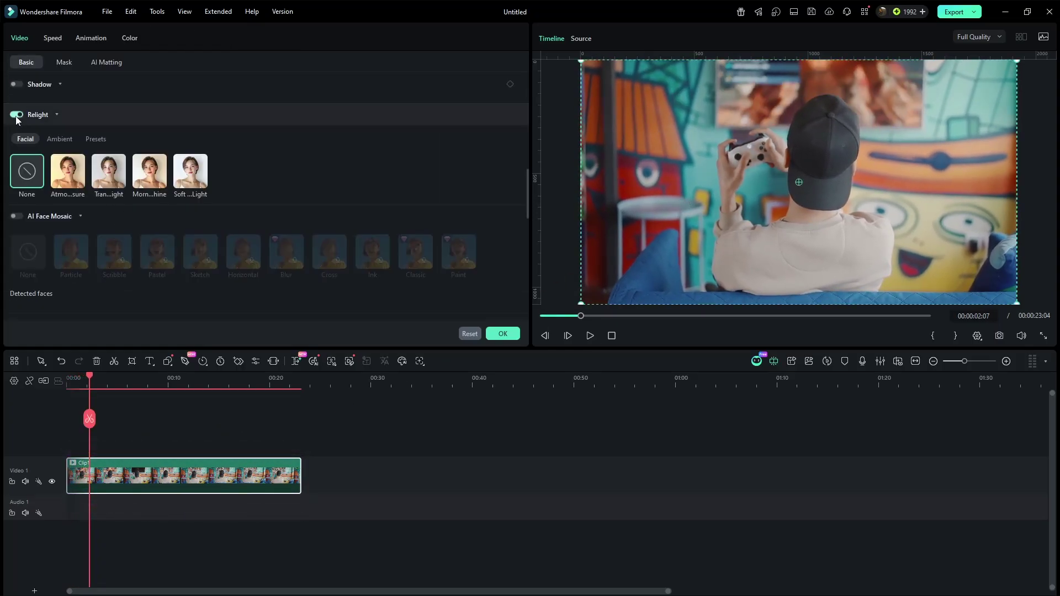
click(63, 139)
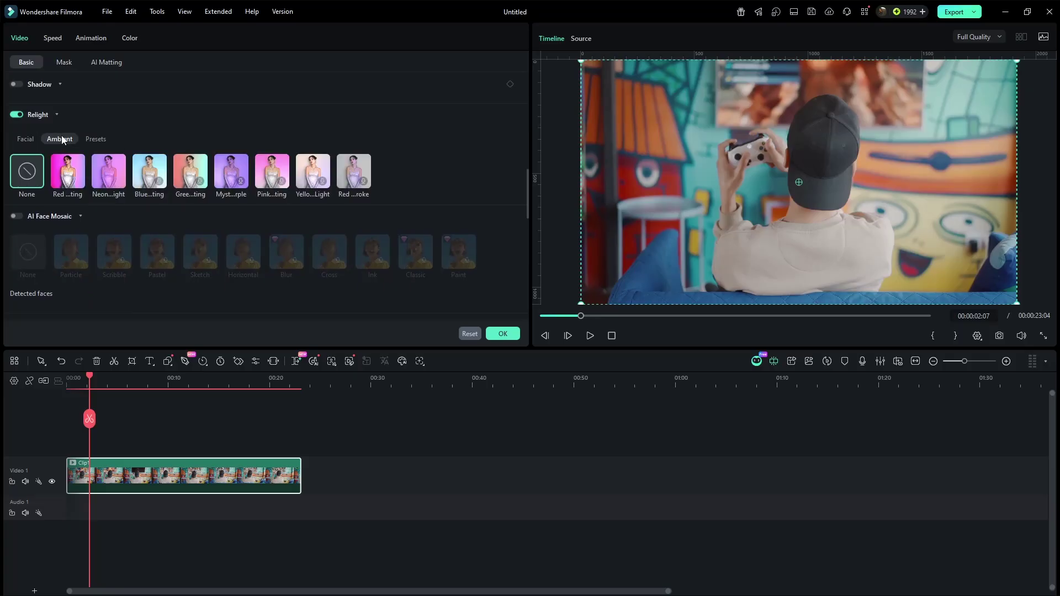
click(70, 164)
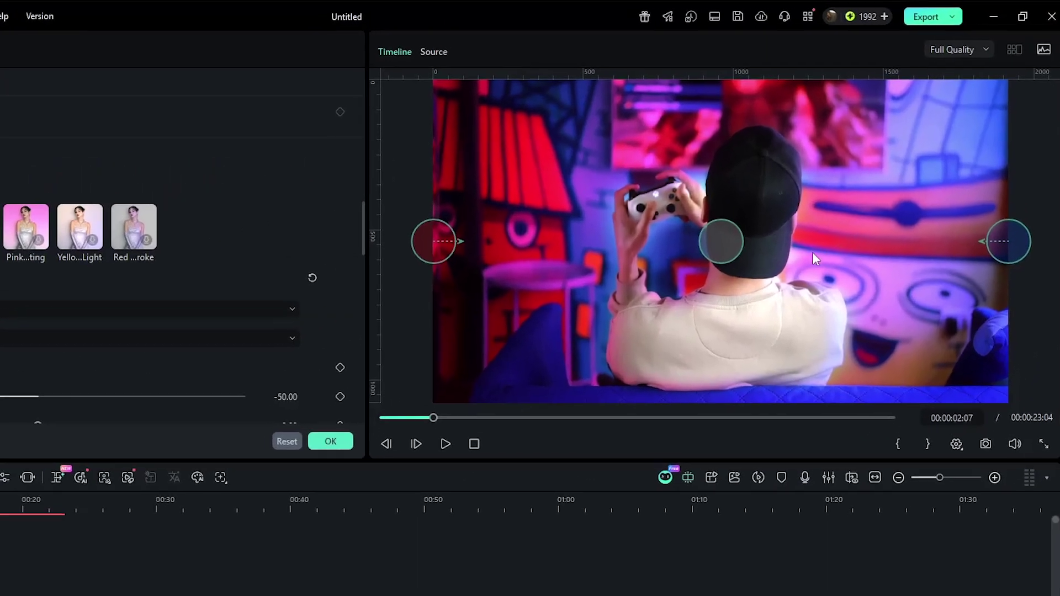
Step: Reposition the three ambient lights: white on the back of the man's head, blue at about X 46, red at about X -45
drag(806, 187, 813, 184)
mouse_move(738, 245)
mouse_down()
mouse_move(774, 146)
mouse_move(754, 172)
mouse_move(761, 300)
mouse_move(749, 250)
mouse_up()
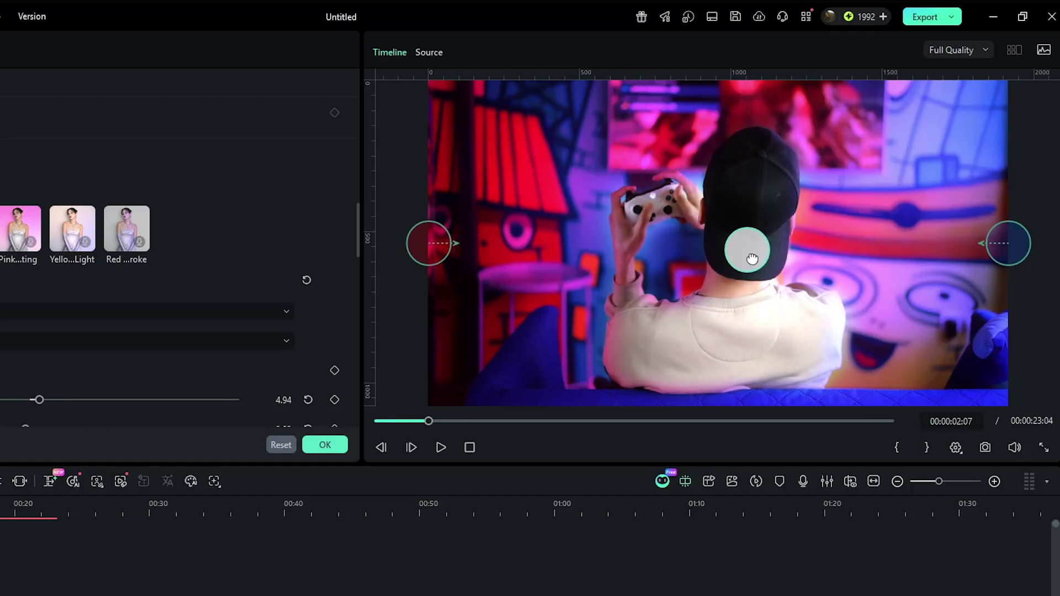
drag(1001, 243, 982, 133)
drag(441, 244, 471, 182)
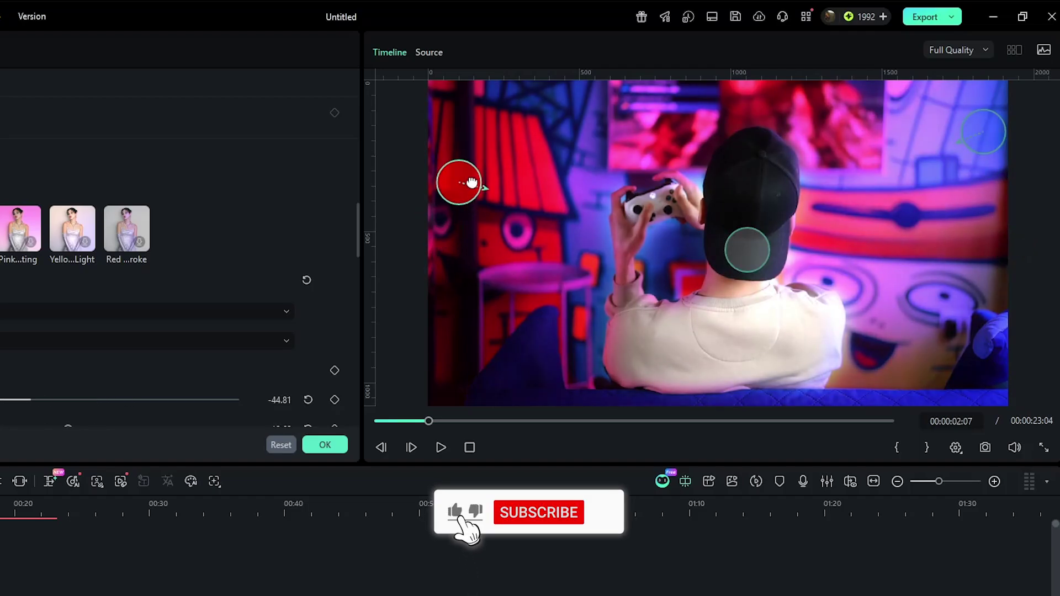
drag(971, 147, 971, 213)
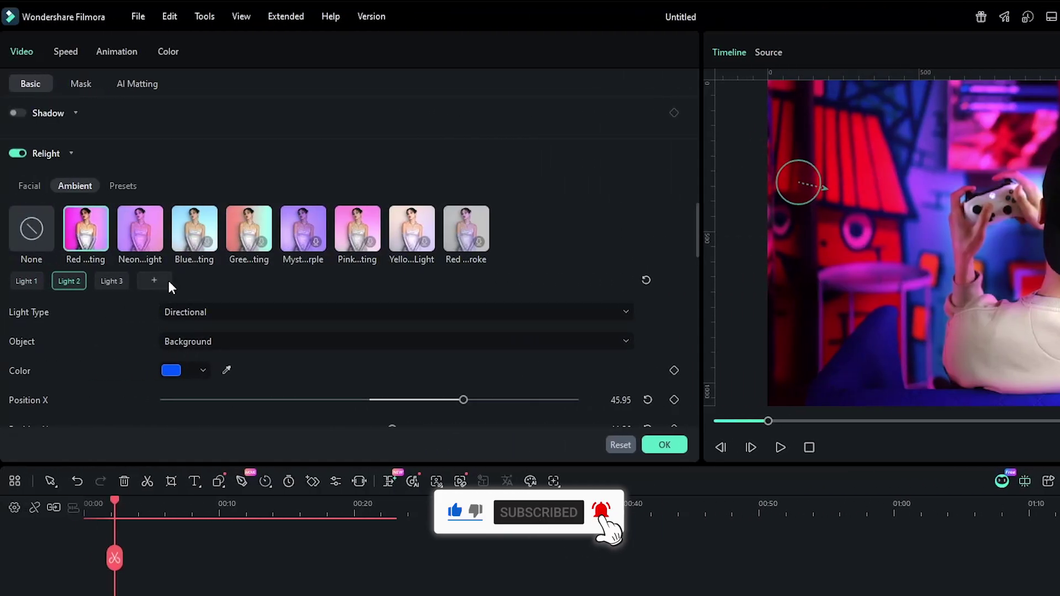
Step: Select Light 1, the red background light, and set the relight Intensity to about 51.80
scroll(166, 287, down, 2)
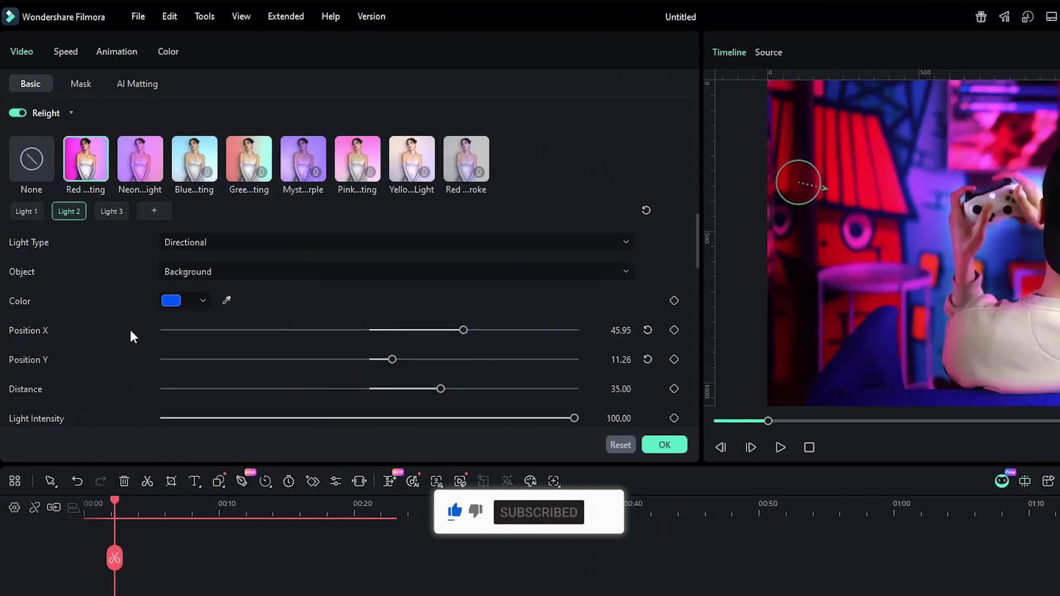
click(109, 211)
click(22, 212)
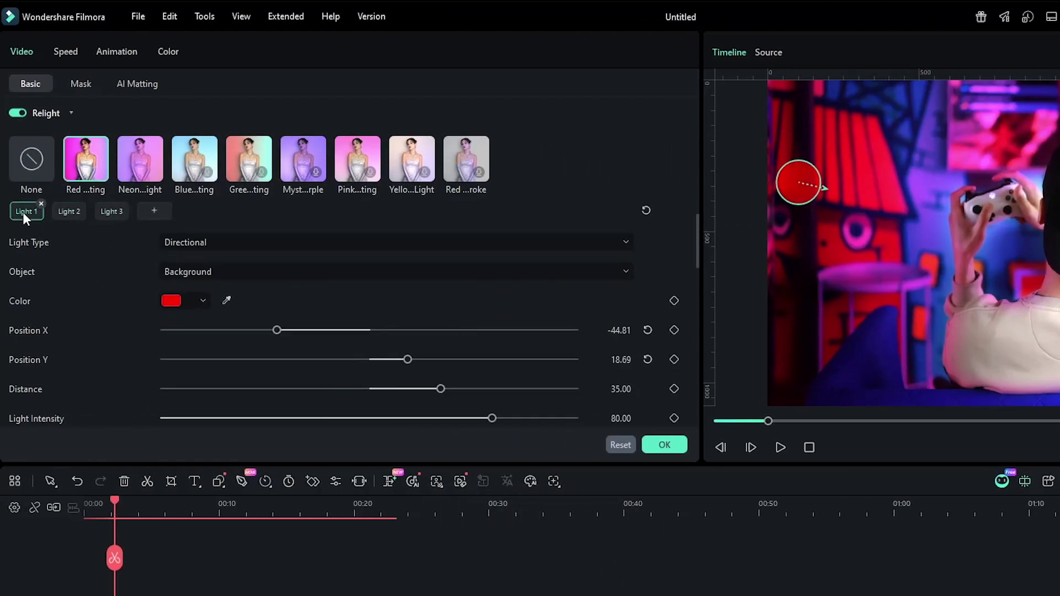
scroll(123, 298, down, 3)
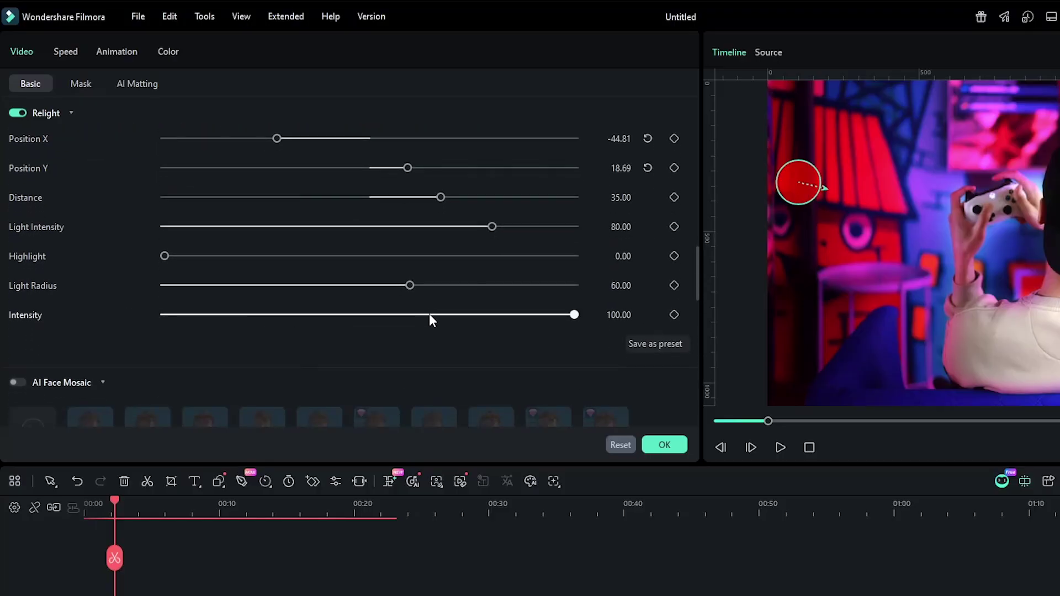
drag(569, 316, 377, 316)
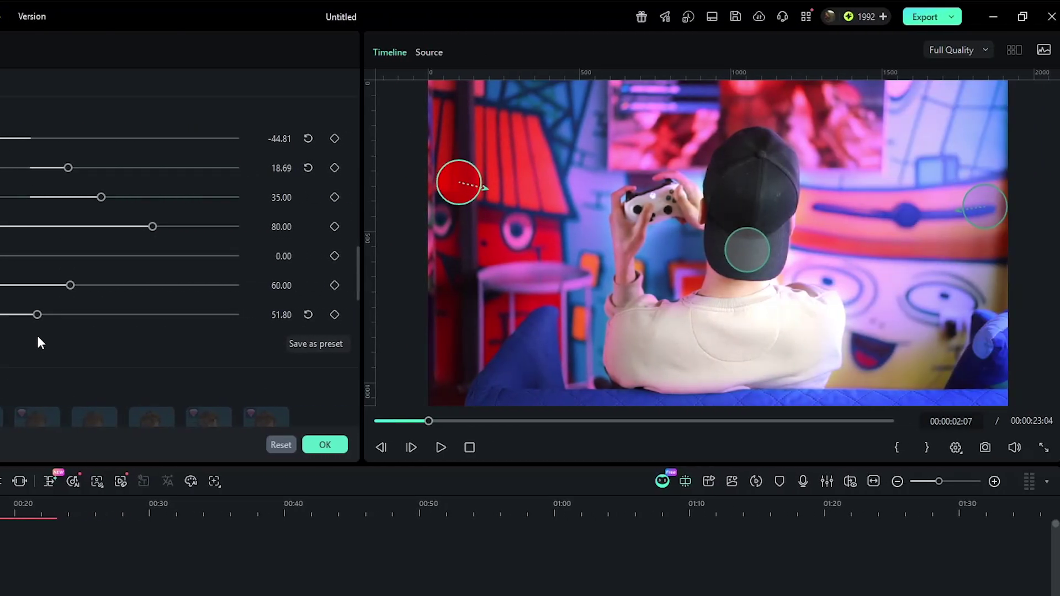
Step: For the blue Light 2, set Intensity 45, Distance 40.10, Light Intensity 82.60 and Light Radius 67.70, and play the clip
scroll(37, 336, up, 3)
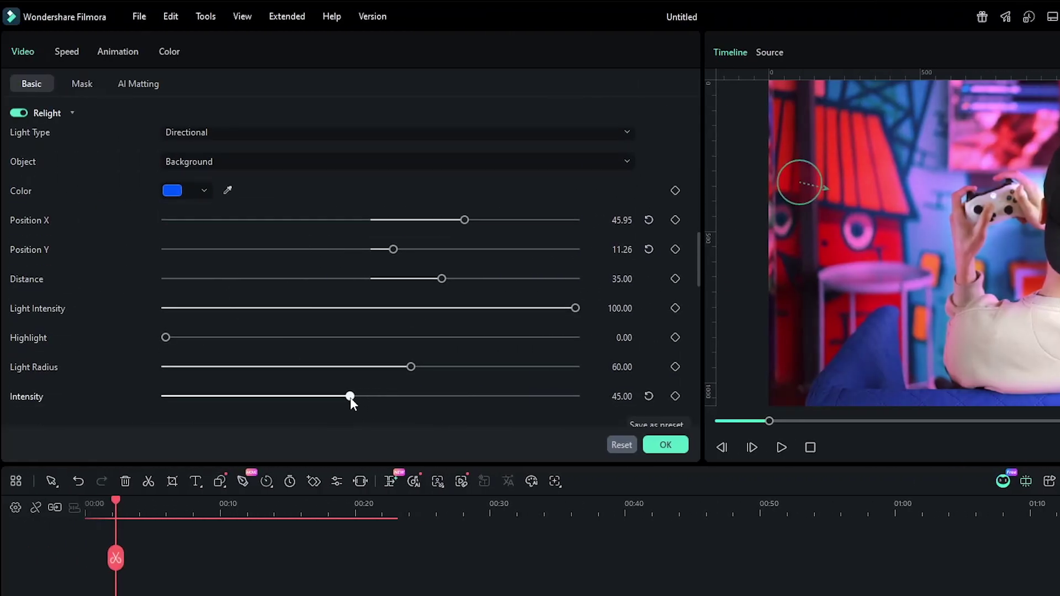
mouse_move(449, 279)
mouse_down()
mouse_move(502, 282)
mouse_move(416, 282)
mouse_move(452, 280)
mouse_up()
click(556, 308)
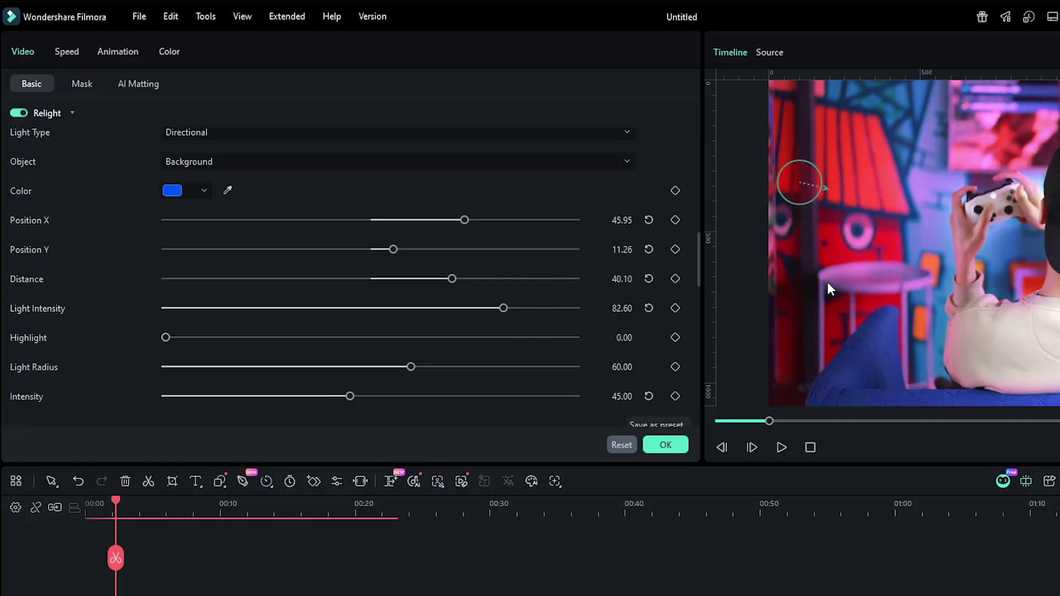
drag(420, 369, 443, 366)
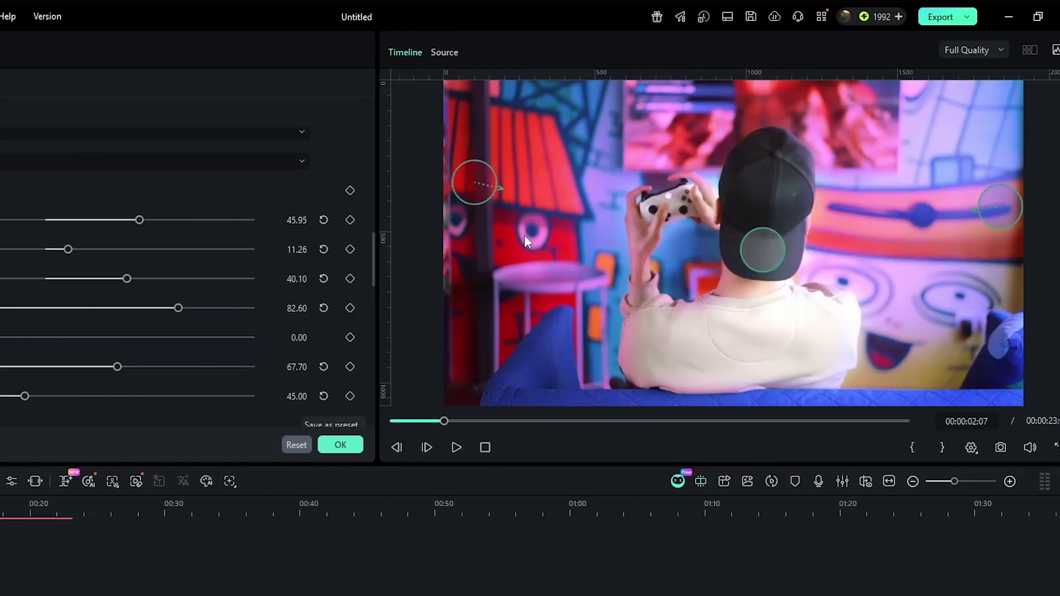
key(space)
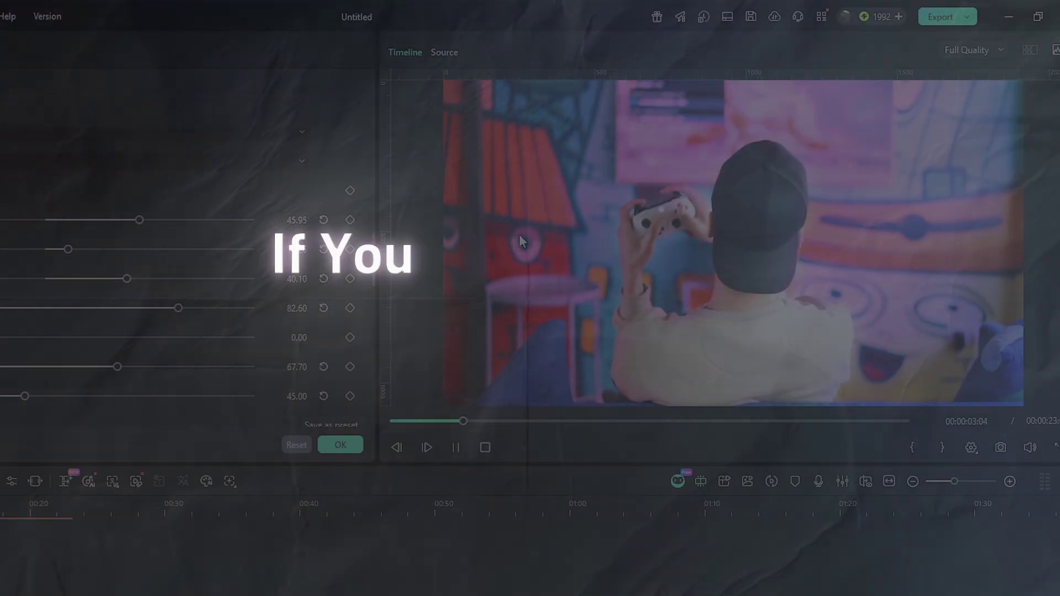